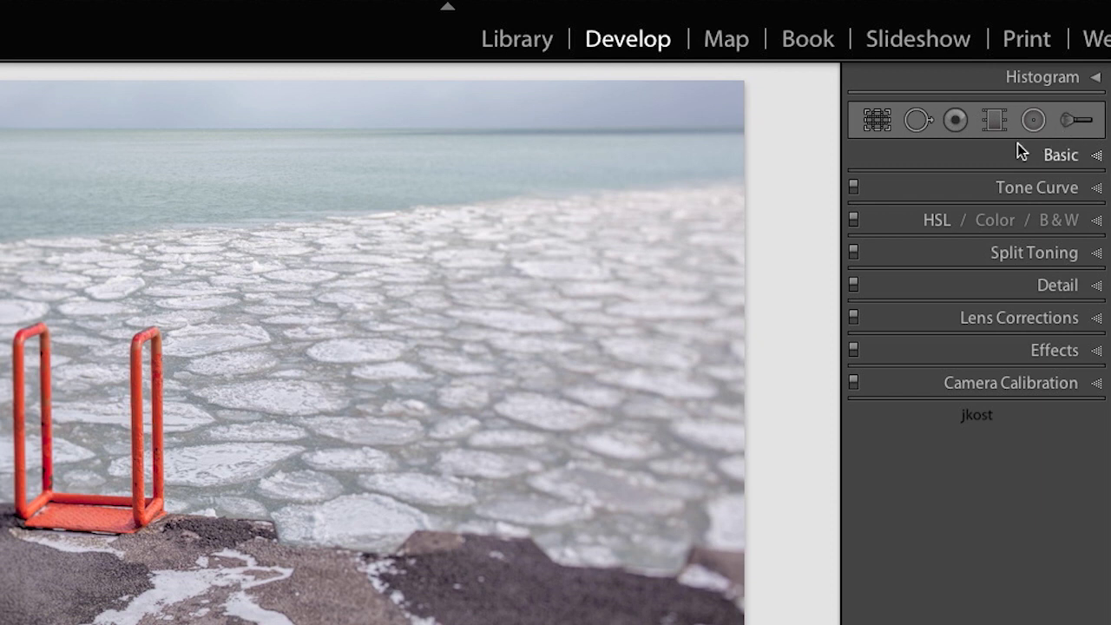
# Step: Switch to the Radial Filter tool in the Develop module
pyautogui.click(1033, 121)
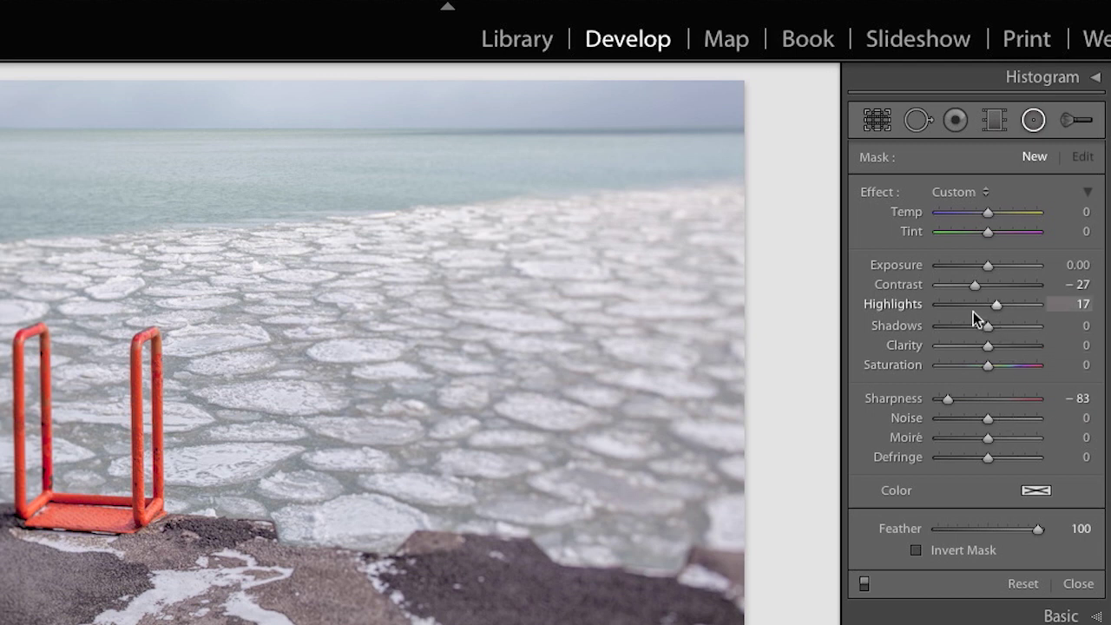
# Step: Reset all radial filter effect sliders to zero and set Exposure to -1.49
pyautogui.doubleClick(875, 194)
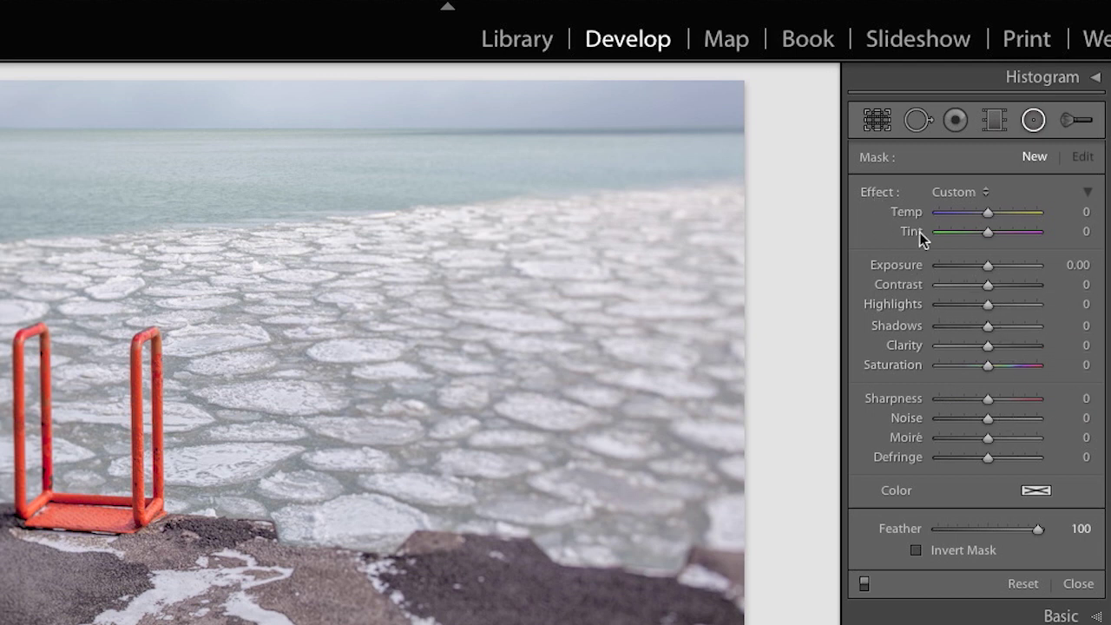
pyautogui.moveTo(987, 269); pyautogui.dragTo(969, 270)
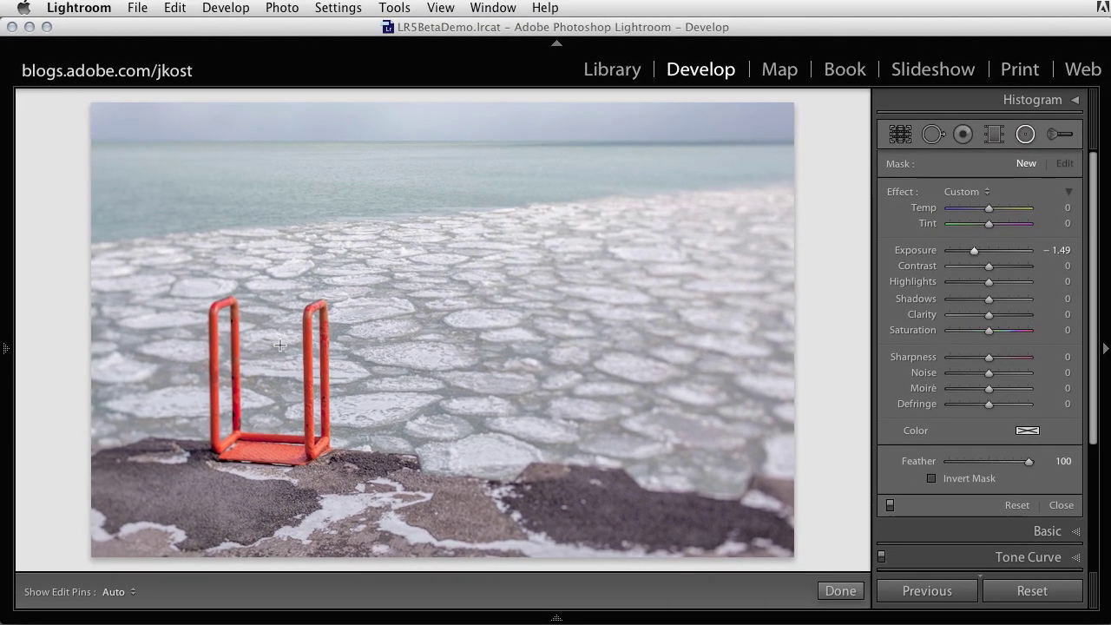
# Step: Draw a circular filter around the red ladder and toggle its effect off and on to compare
pyautogui.moveTo(262, 348); pyautogui.dragTo(415, 479)
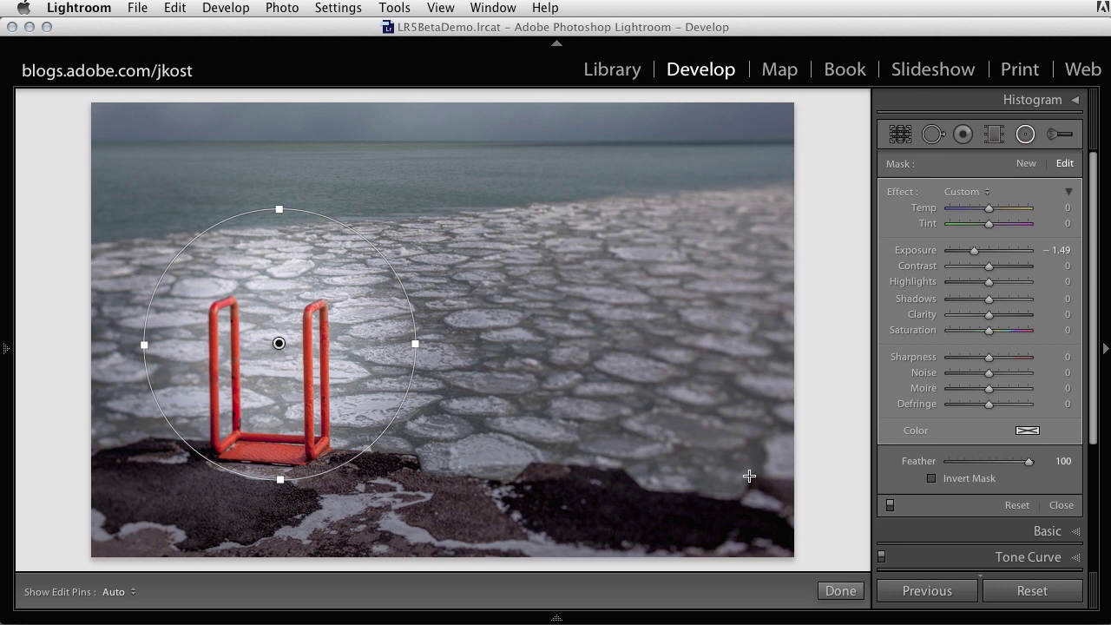
pyautogui.click(889, 504)
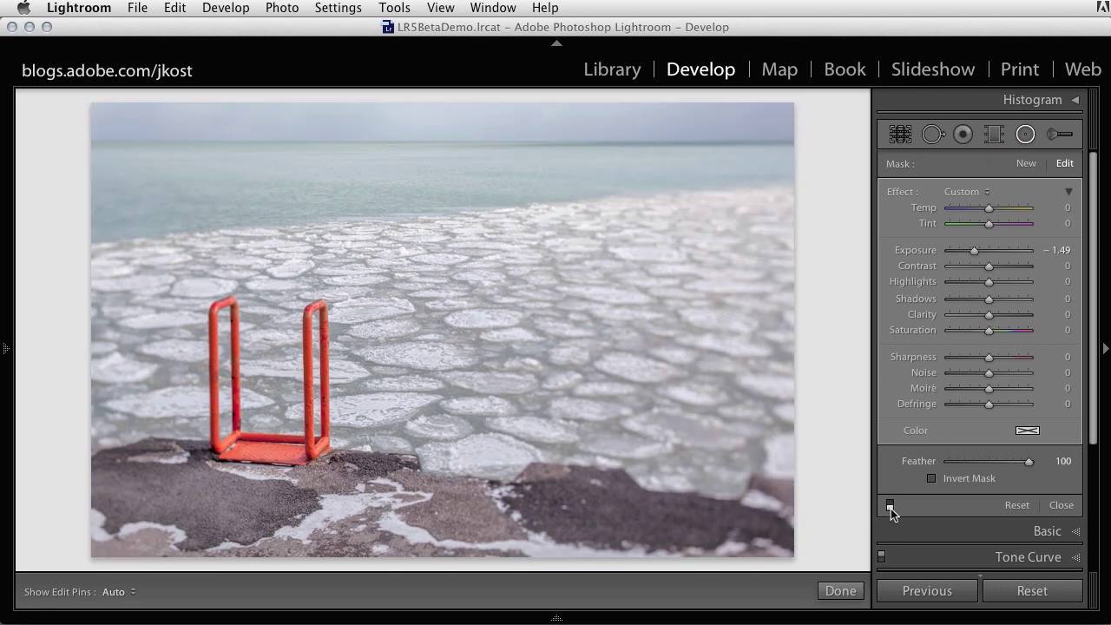
pyautogui.click(890, 505)
pyautogui.click(890, 505)
pyautogui.click(890, 505)
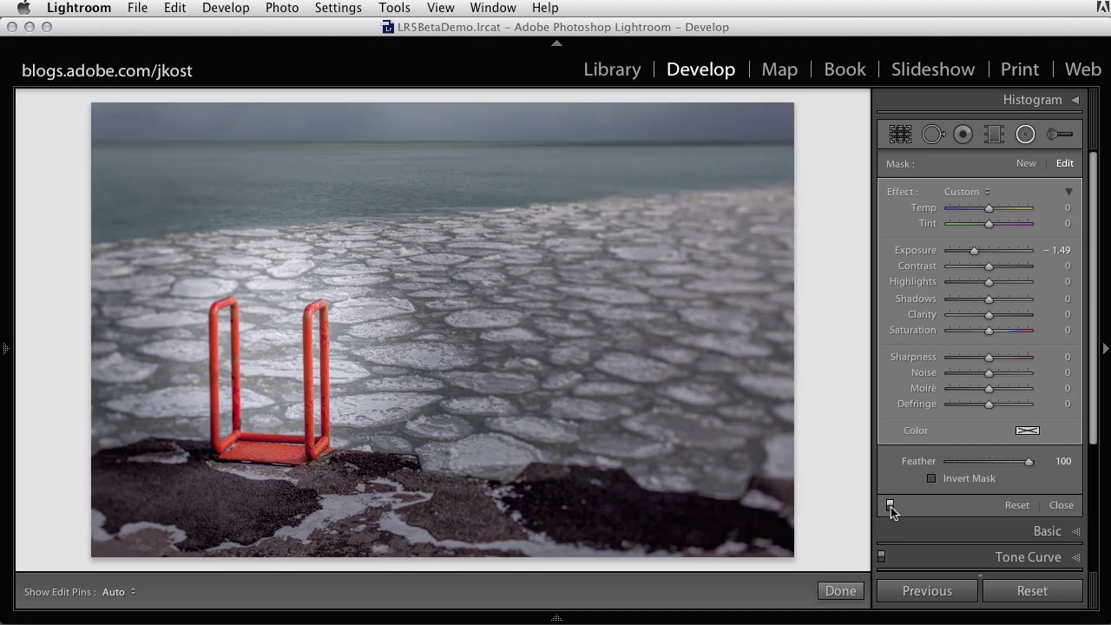
pyautogui.click(890, 505)
pyautogui.click(889, 505)
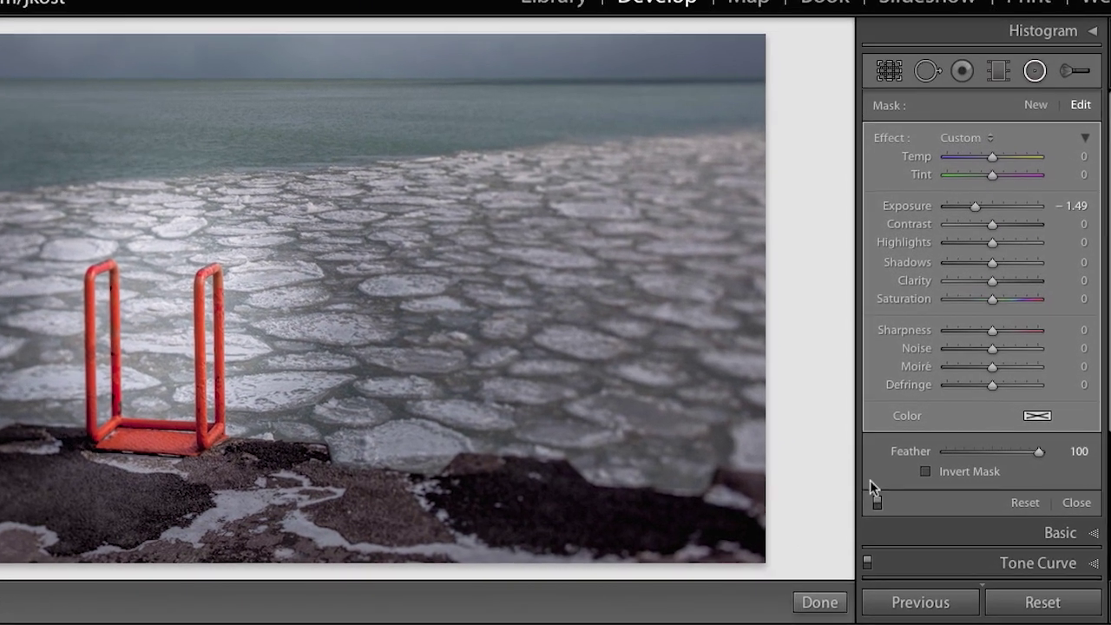
# Step: Preview Feather at 0 then restore it to 100, and reshape the mask into a tilted upright oval
pyautogui.moveTo(1039, 451); pyautogui.dragTo(928, 452)
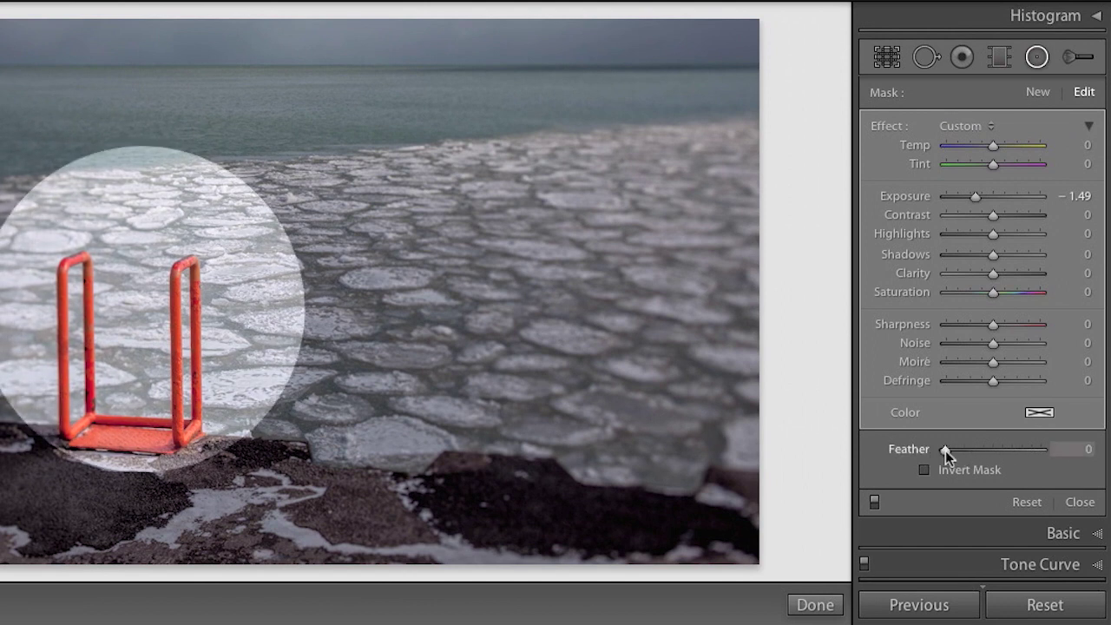
pyautogui.moveTo(944, 450); pyautogui.dragTo(1059, 448)
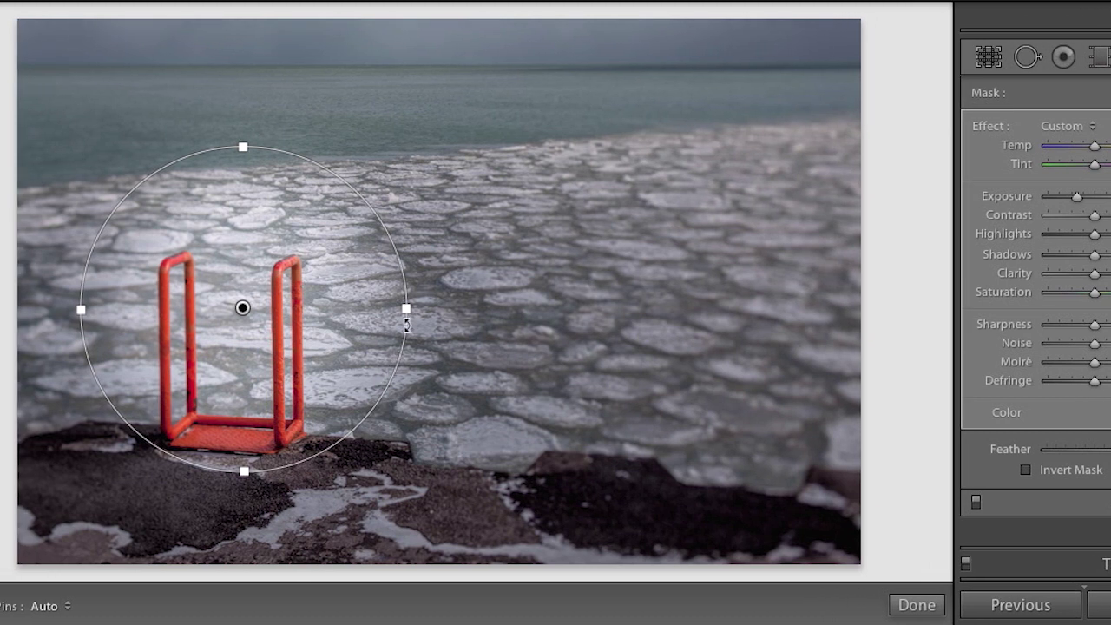
pyautogui.moveTo(406, 311); pyautogui.dragTo(459, 314)
pyautogui.moveTo(244, 144); pyautogui.dragTo(245, 91)
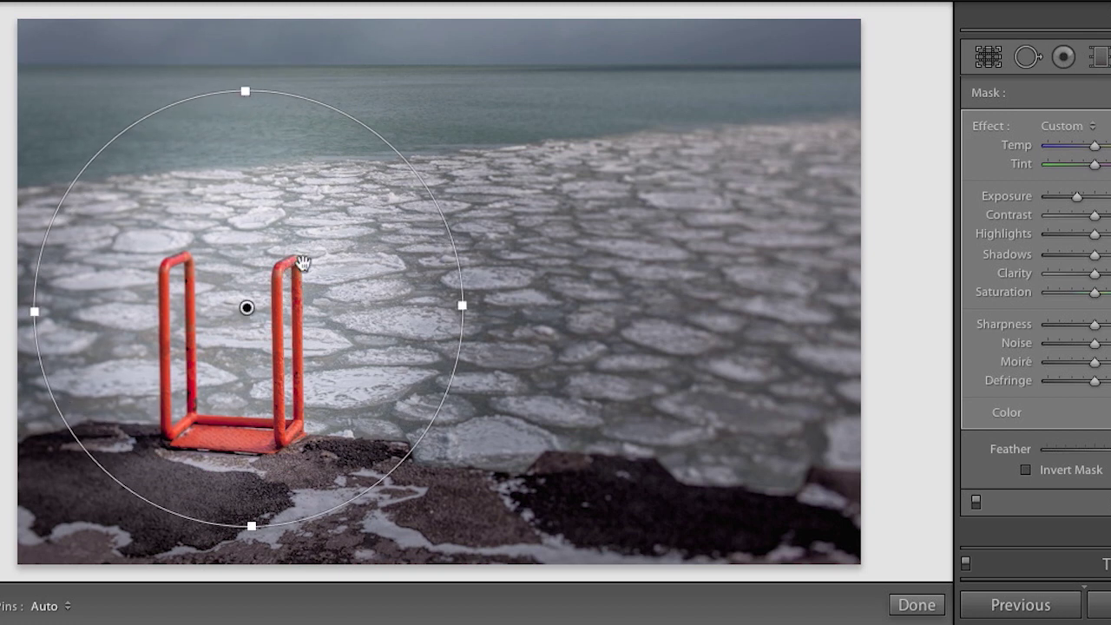
pyautogui.moveTo(35, 312); pyautogui.dragTo(90, 310)
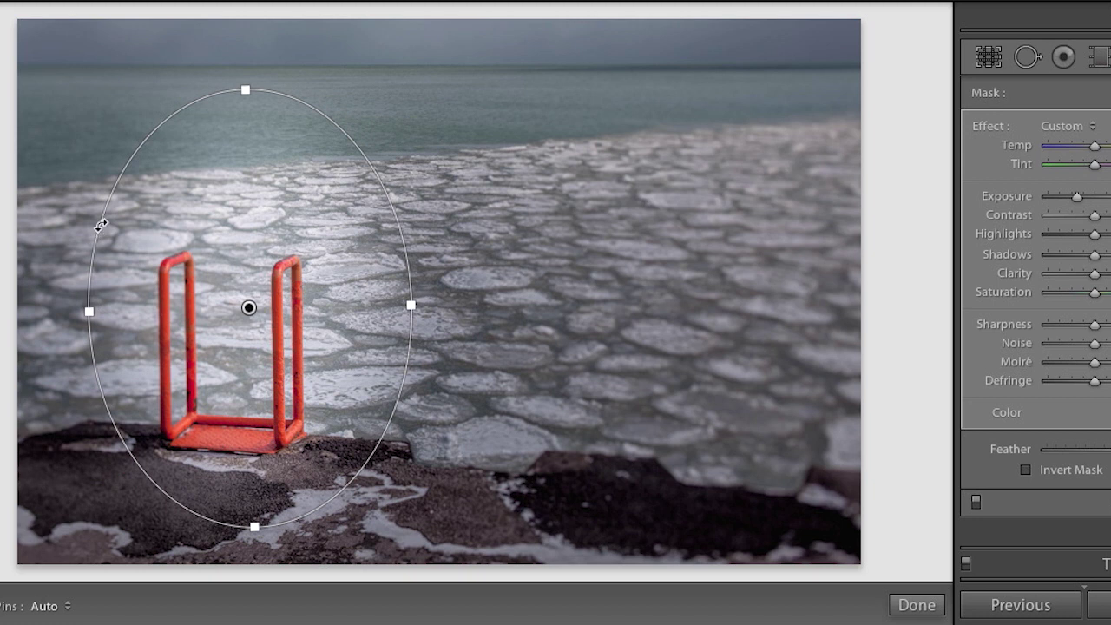
pyautogui.moveTo(101, 225); pyautogui.dragTo(175, 198)
pyautogui.moveTo(251, 309)
pyautogui.mouseDown()
pyautogui.moveTo(291, 321)
pyautogui.moveTo(289, 335)
pyautogui.moveTo(223, 313)
pyautogui.moveTo(422, 321)
pyautogui.moveTo(527, 288)
pyautogui.moveTo(301, 325)
pyautogui.moveTo(248, 311)
pyautogui.mouseUp()
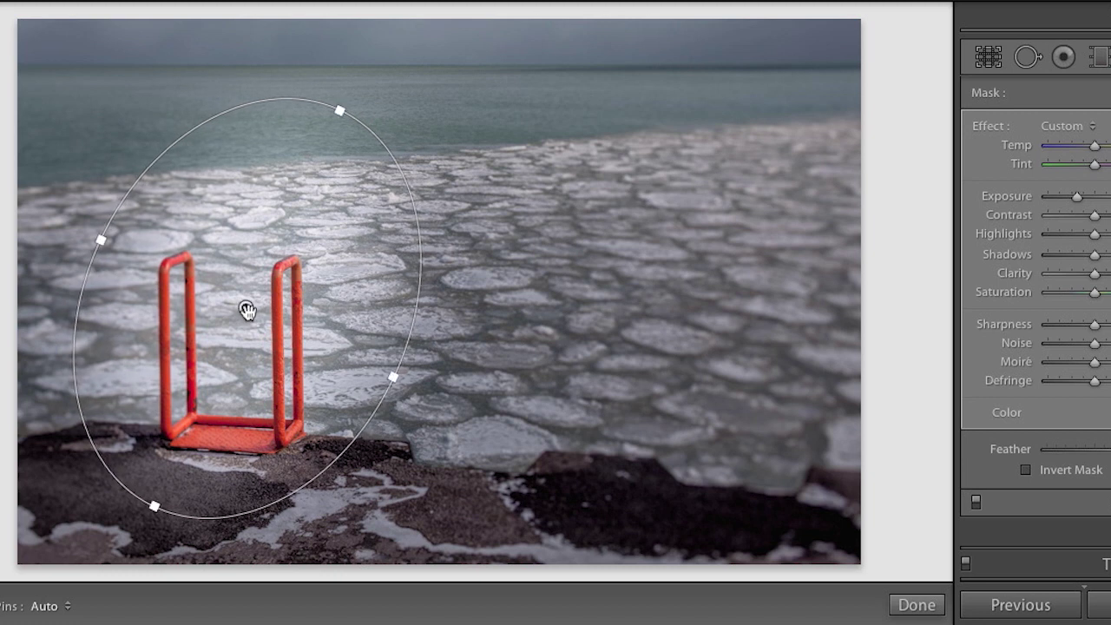
# Step: Delete the oval filter and create a new one fitting the full photo frame
pyautogui.press('Delete')
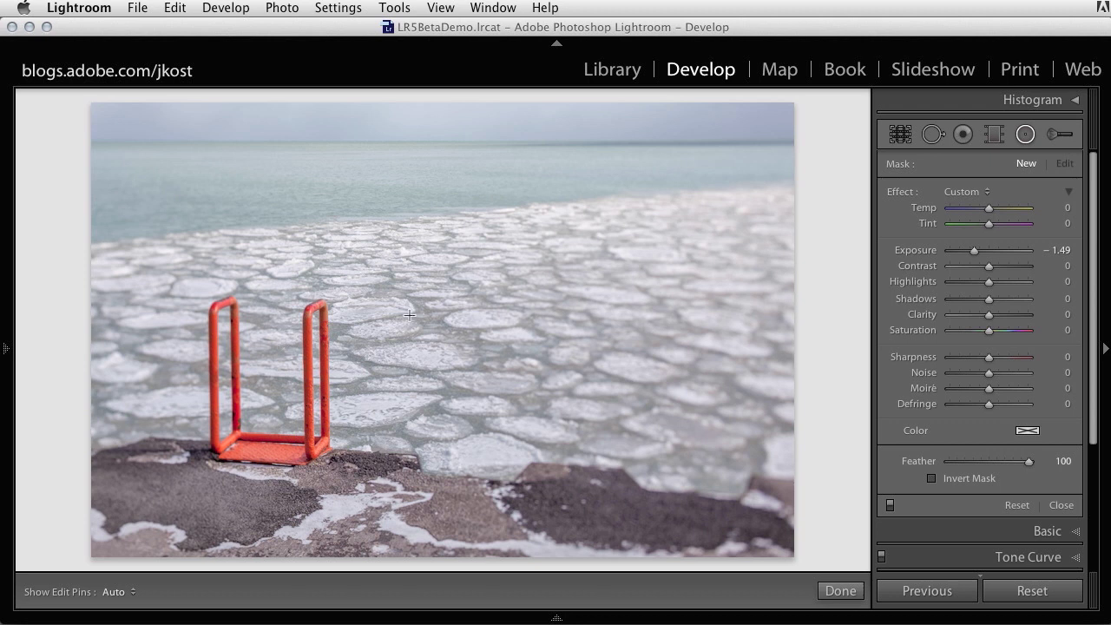
pyautogui.keyDown('super'); pyautogui.doubleClick(509, 317); pyautogui.keyUp('super')
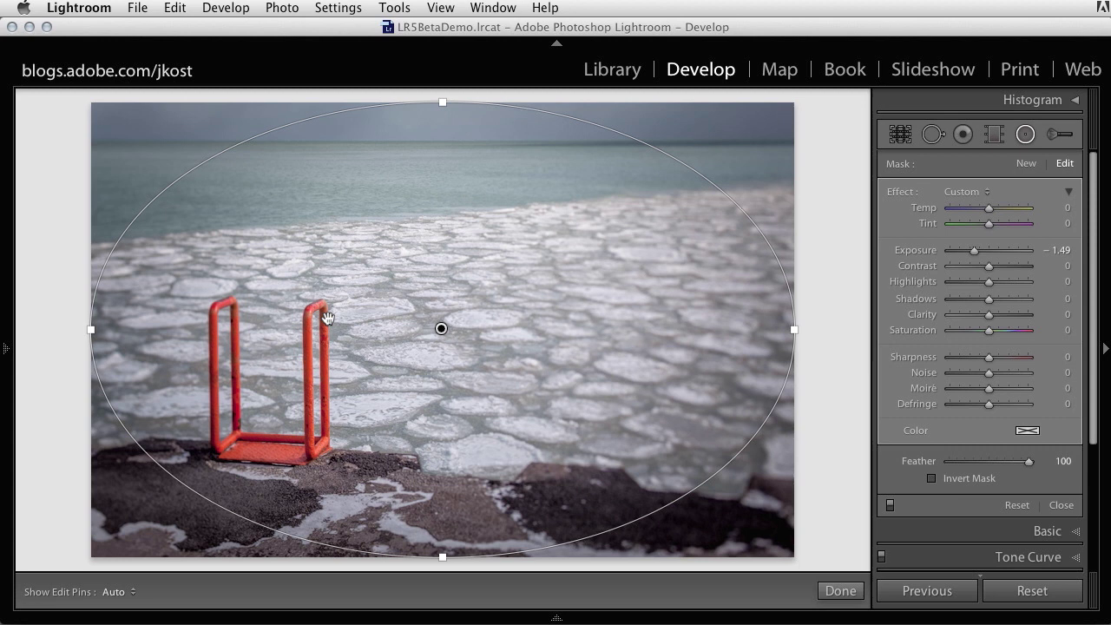
# Step: Delete the full-frame filter and try two new circles near the ladder, deleting each
pyautogui.press('Delete')
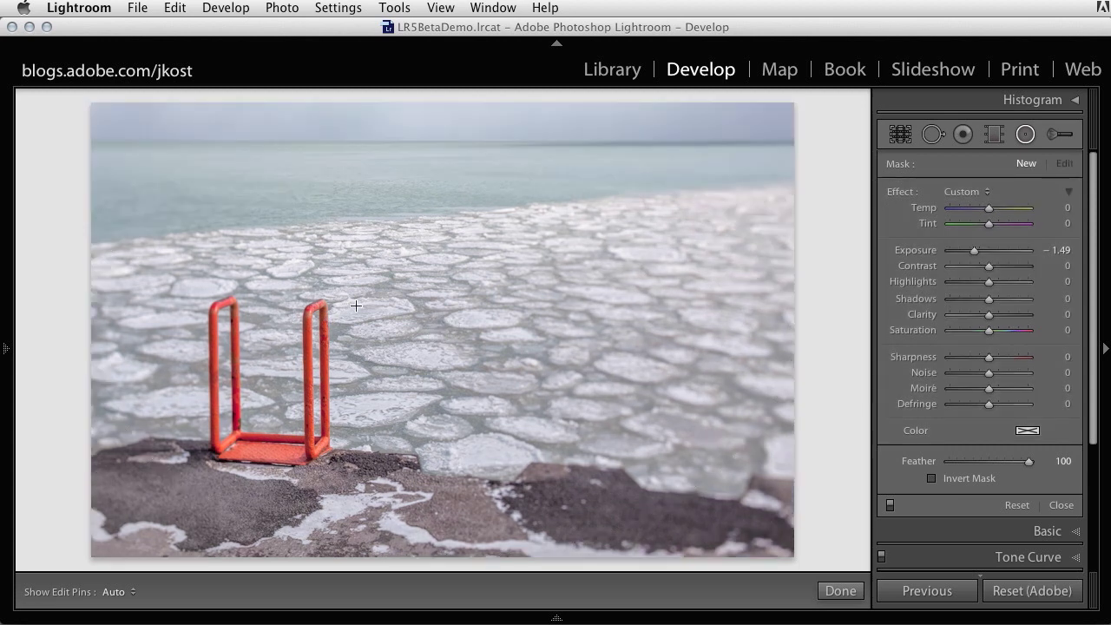
pyautogui.moveTo(355, 305); pyautogui.dragTo(634, 468)
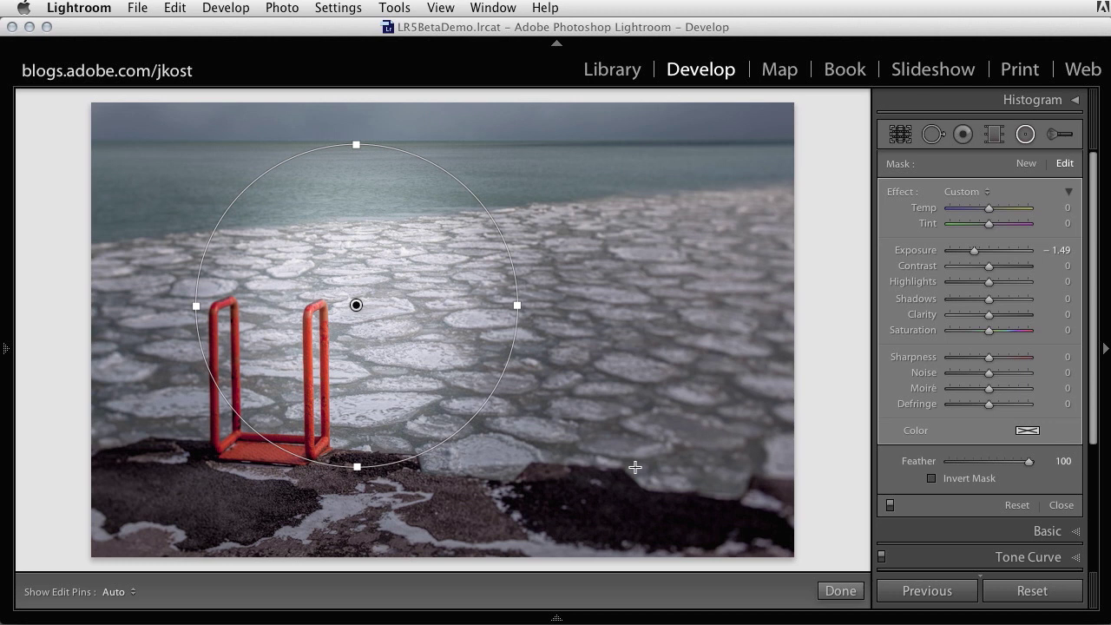
pyautogui.press('Delete')
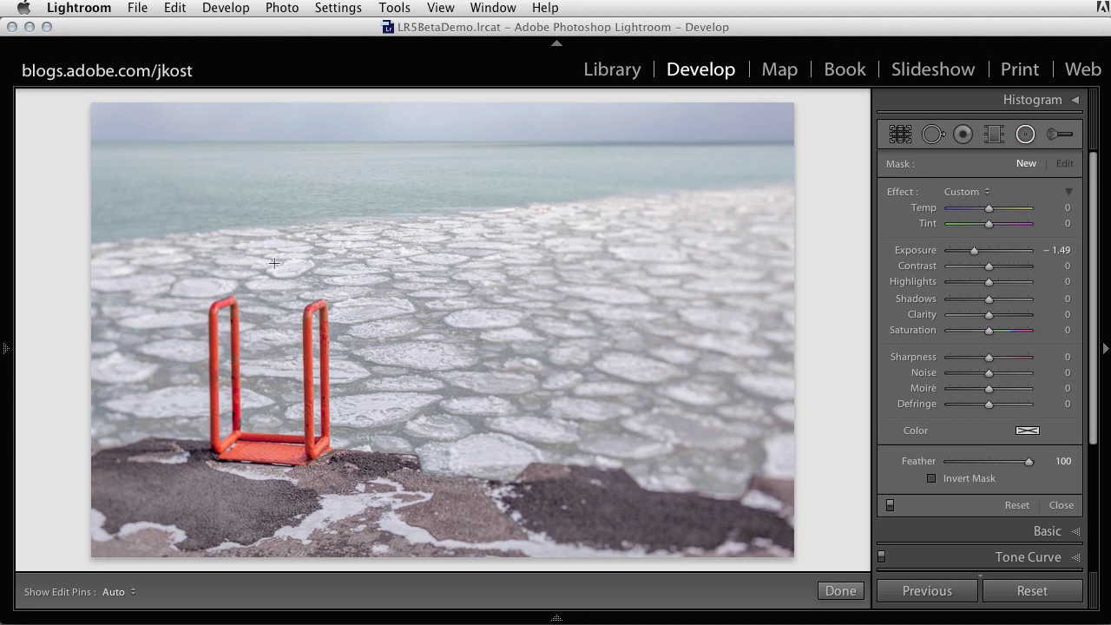
pyautogui.moveTo(362, 319); pyautogui.dragTo(562, 473)
pyautogui.press('Delete')
# Step: Alt-drag a circle from the upper left across the red ladder
pyautogui.press('alt')
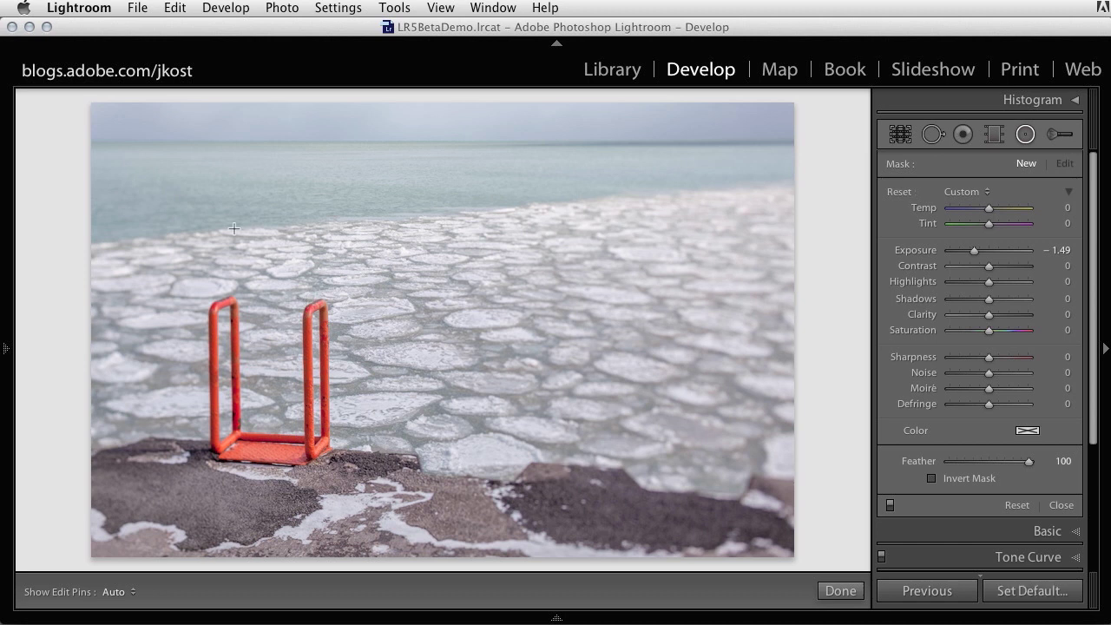
pyautogui.click(178, 179)
pyautogui.moveTo(189, 188); pyautogui.dragTo(198, 197)
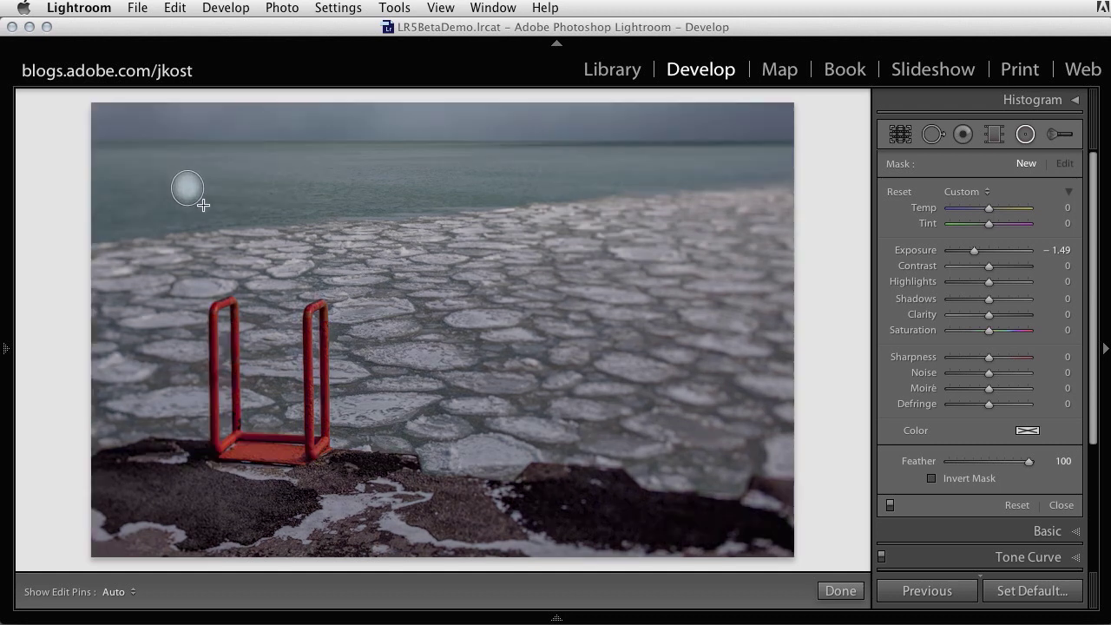
pyautogui.moveTo(202, 204); pyautogui.dragTo(527, 515)
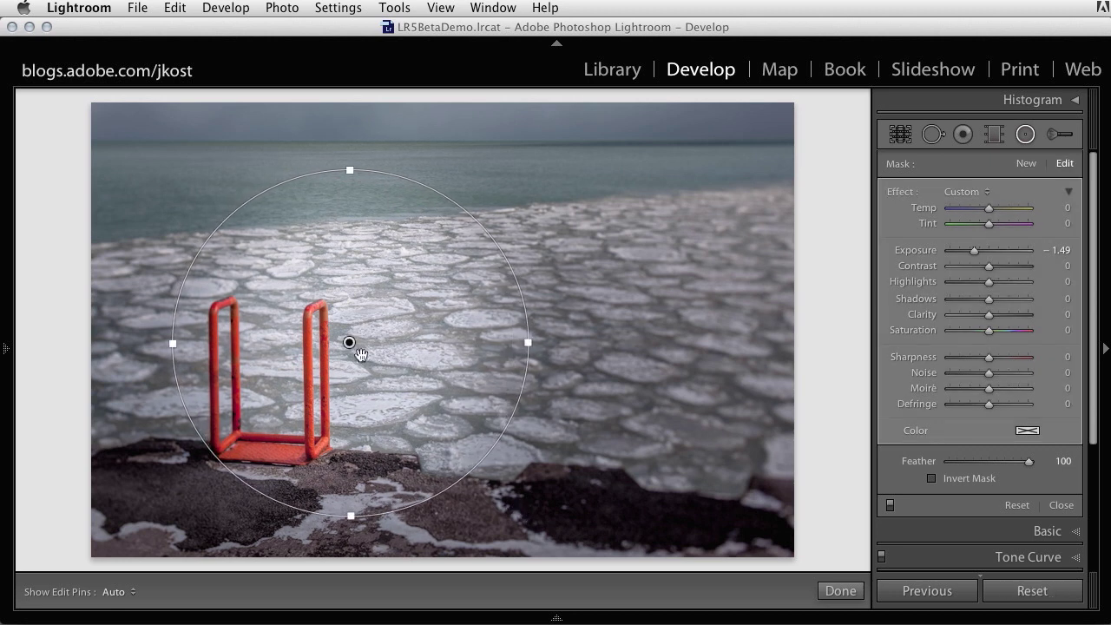
# Step: Shift the circle up-left, lighten Exposure to -0.90, and expand the filter to the whole frame
pyautogui.moveTo(349, 344); pyautogui.dragTo(321, 317)
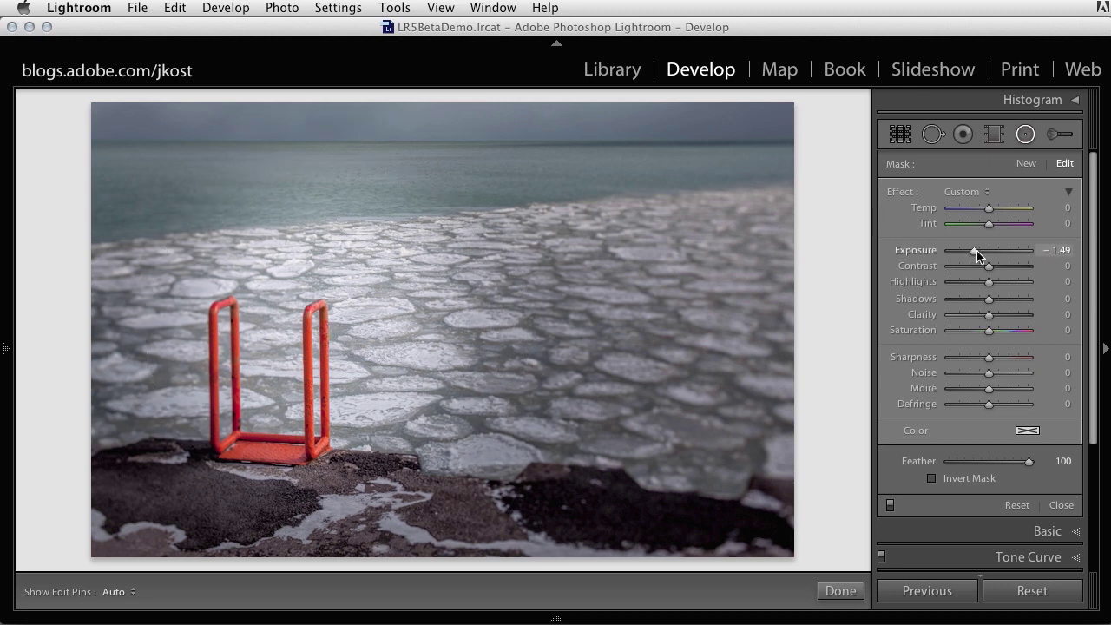
pyautogui.moveTo(977, 251); pyautogui.dragTo(982, 251)
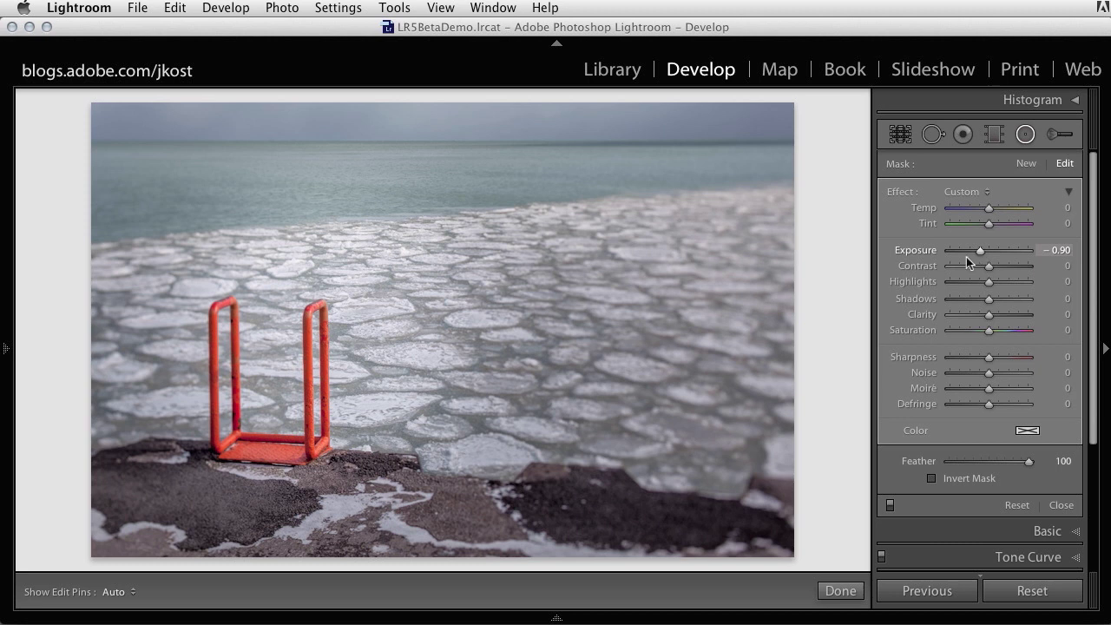
pyautogui.keyDown('super'); pyautogui.doubleClick(401, 322); pyautogui.keyUp('super')
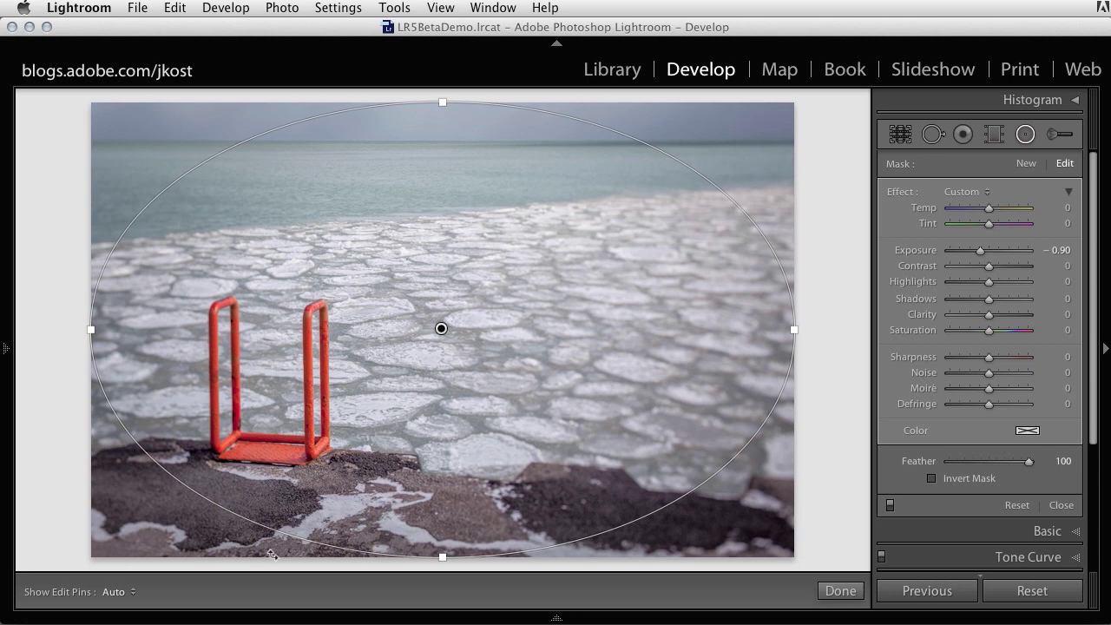
# Step: On the fence photo, add a radial filter over the middle posts with Exposure -0.70 and Sharpness -100
pyautogui.moveTo(233, 611)
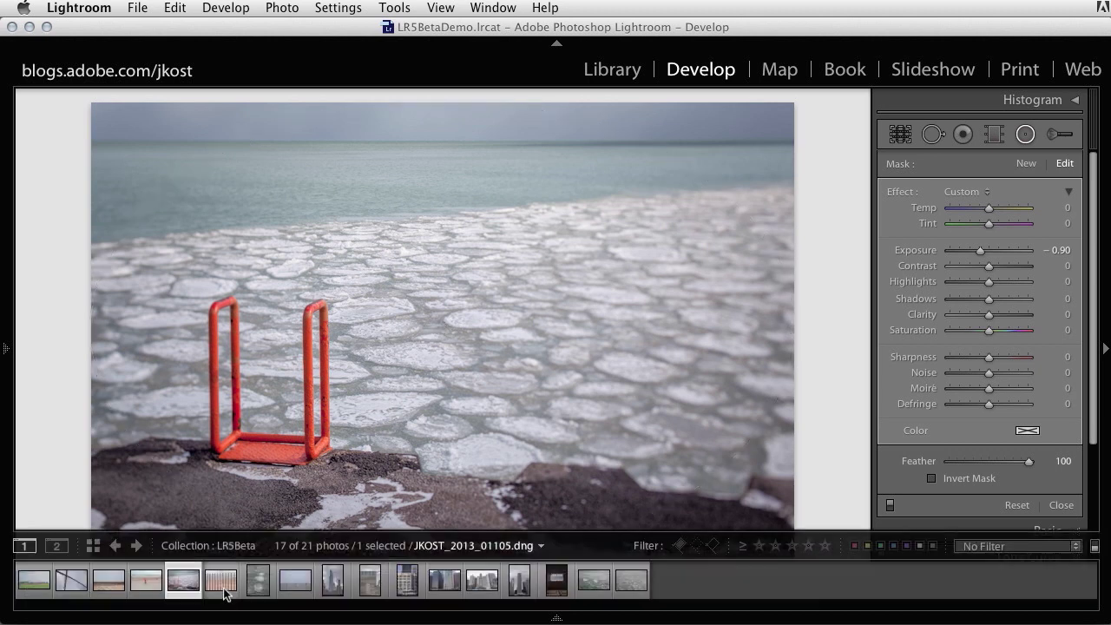
pyautogui.click(222, 585)
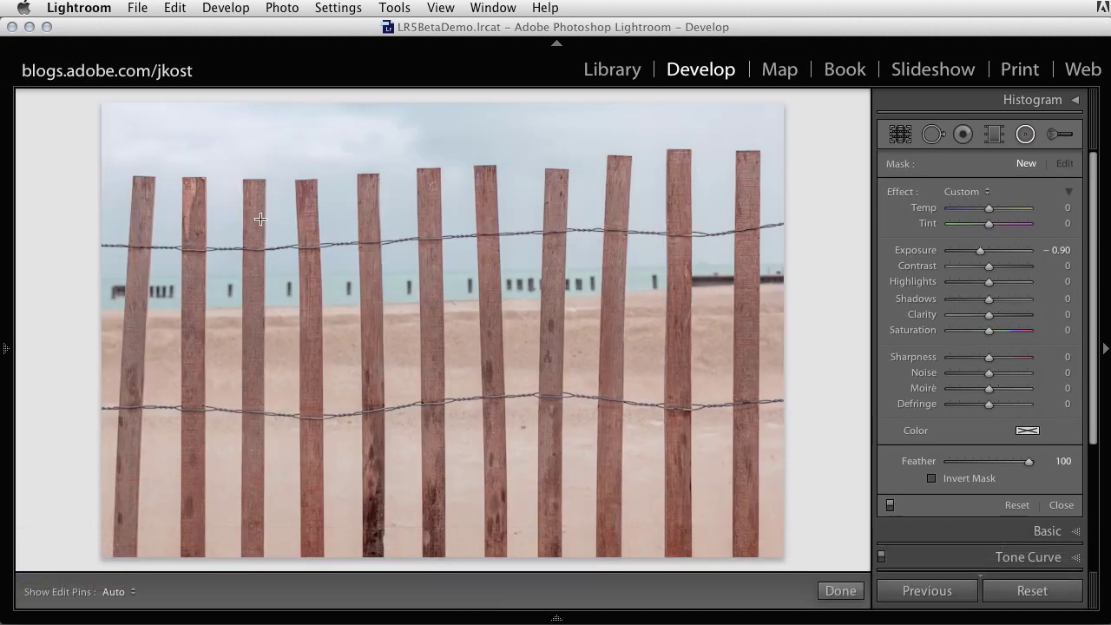
pyautogui.moveTo(259, 218); pyautogui.dragTo(426, 383)
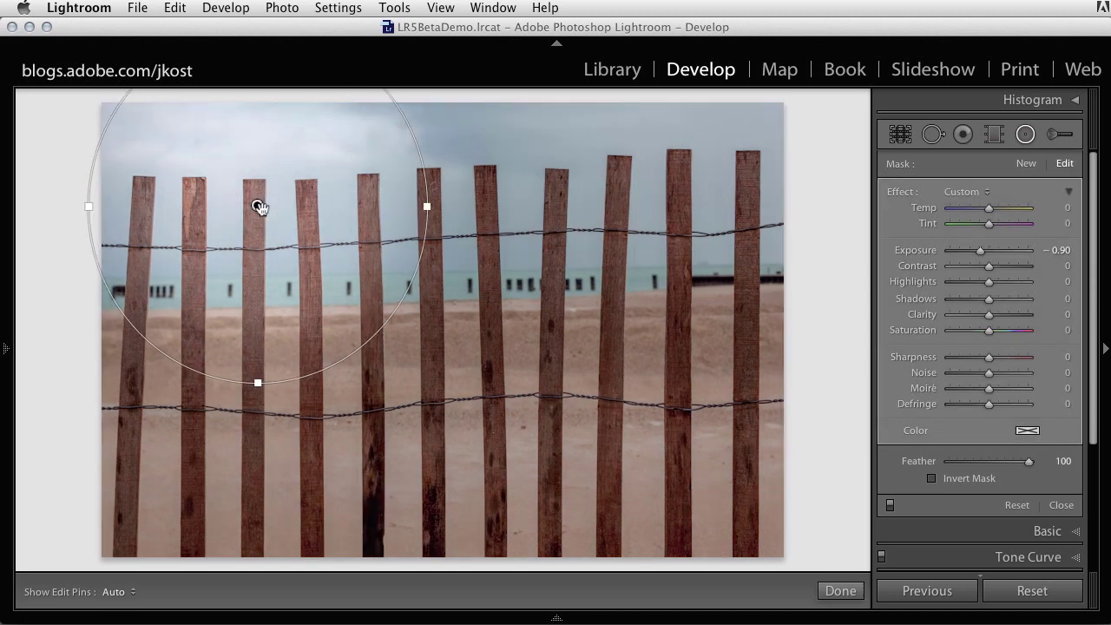
pyautogui.moveTo(259, 207); pyautogui.dragTo(370, 297)
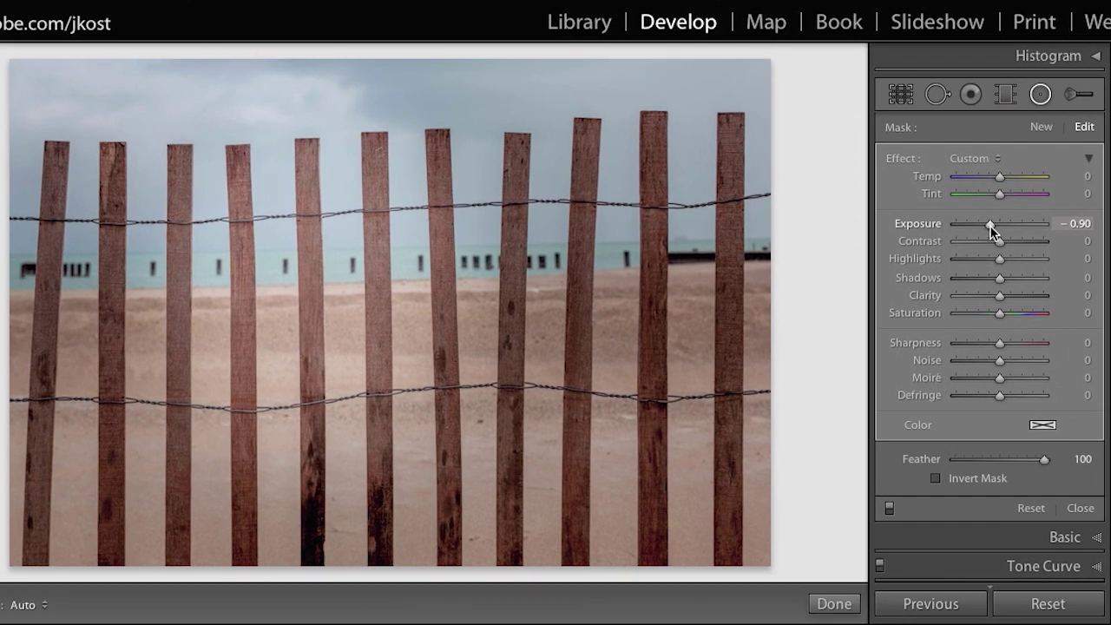
pyautogui.moveTo(989, 226); pyautogui.dragTo(992, 224)
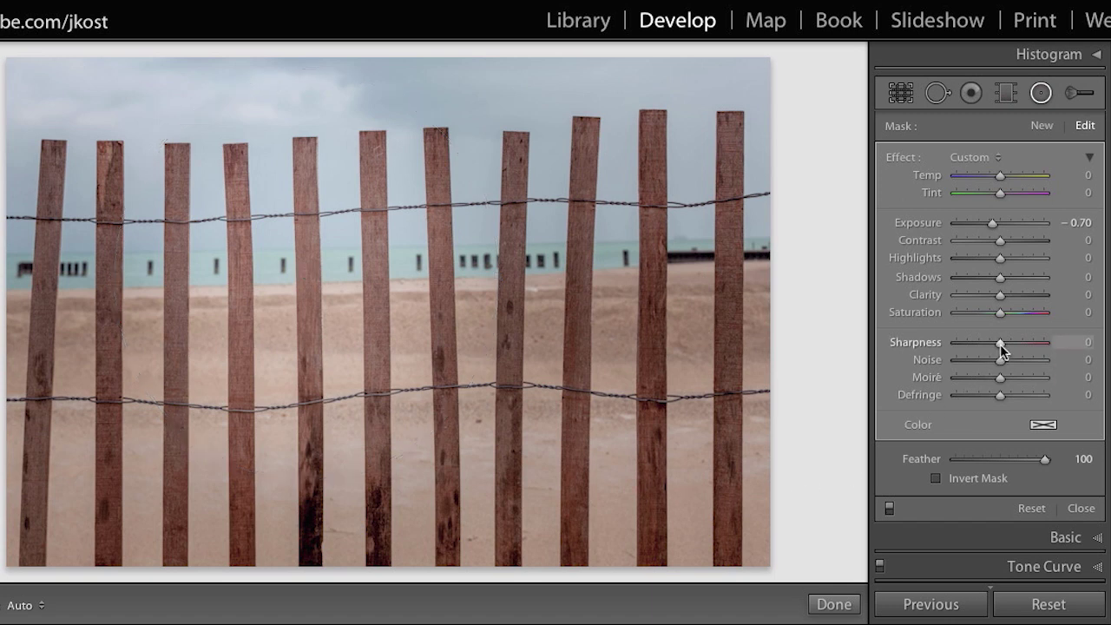
pyautogui.moveTo(999, 343); pyautogui.dragTo(957, 346)
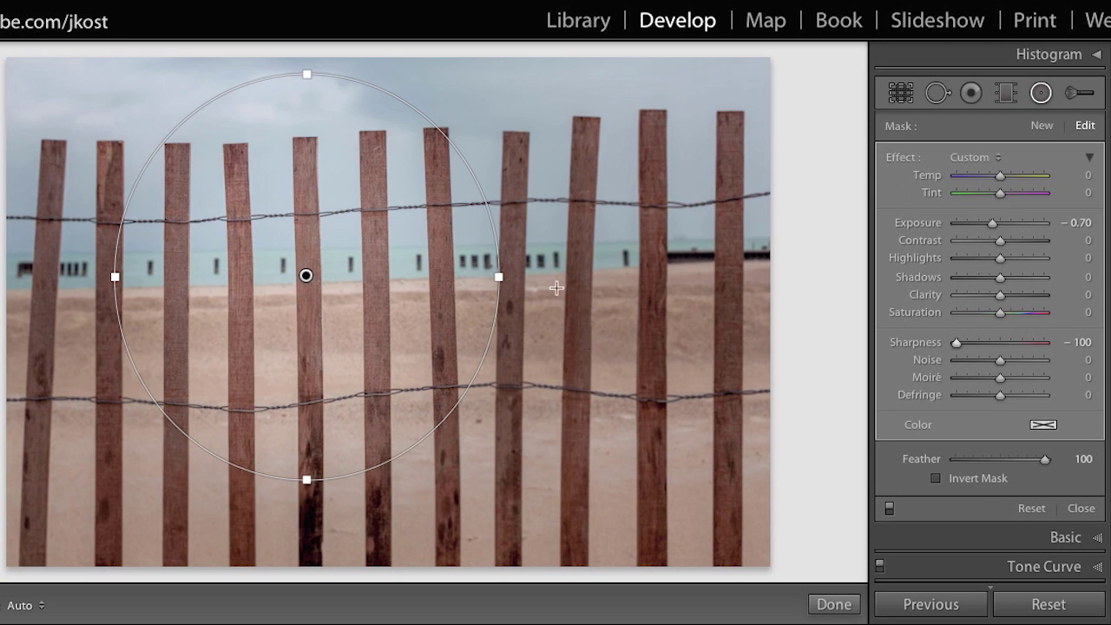
# Step: Delete a stray filter over the right posts, then Alt-click the original pin to duplicate it
pyautogui.moveTo(544, 290); pyautogui.dragTo(678, 438)
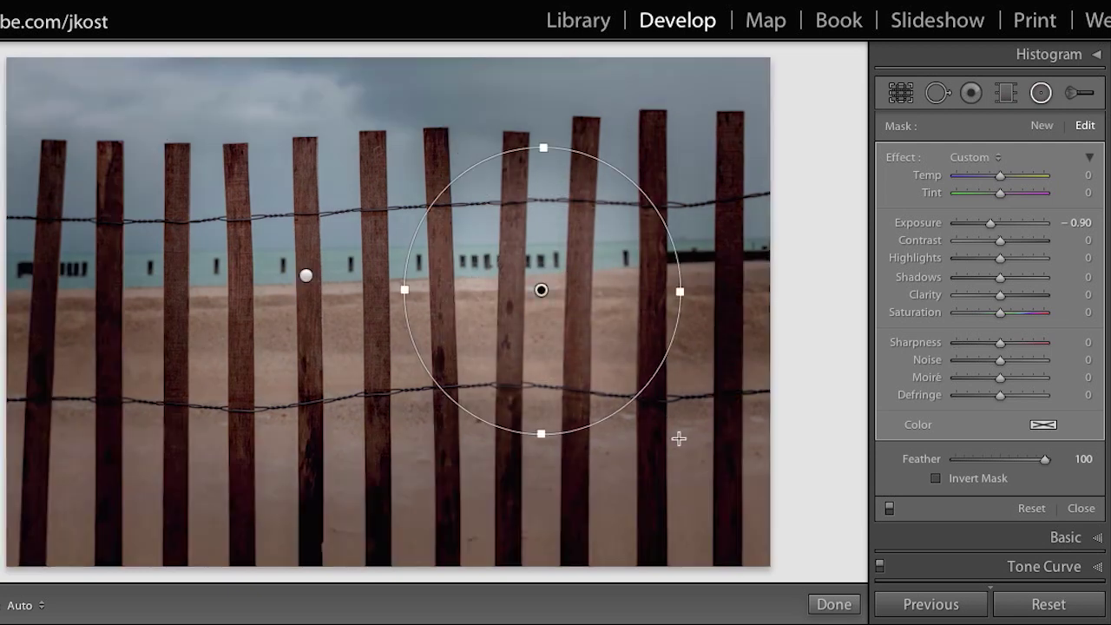
pyautogui.press('Delete')
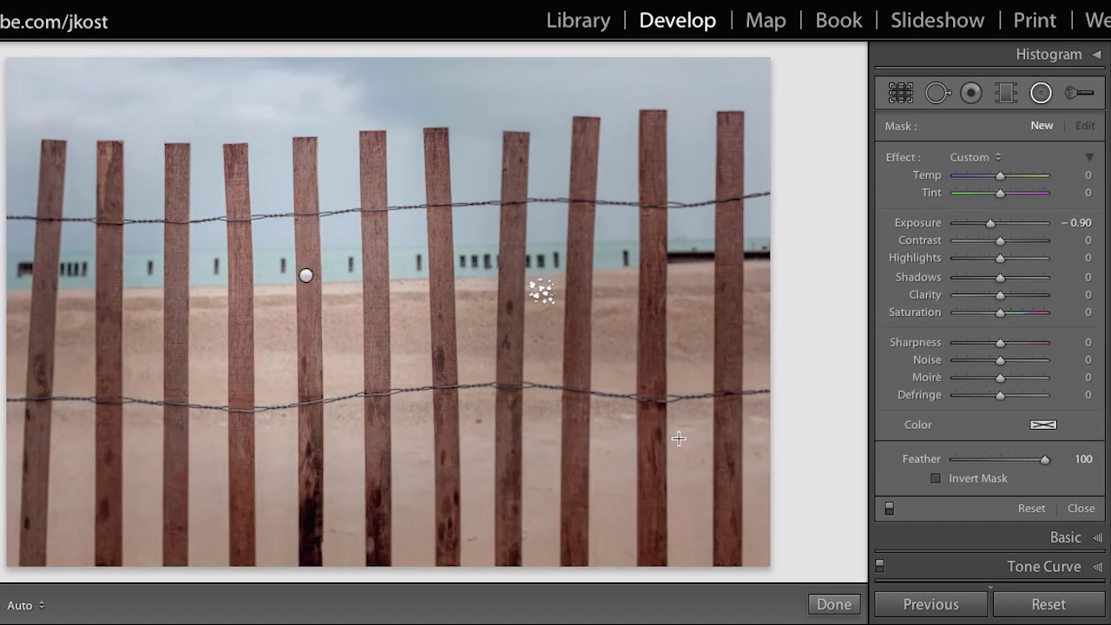
pyautogui.click(305, 275)
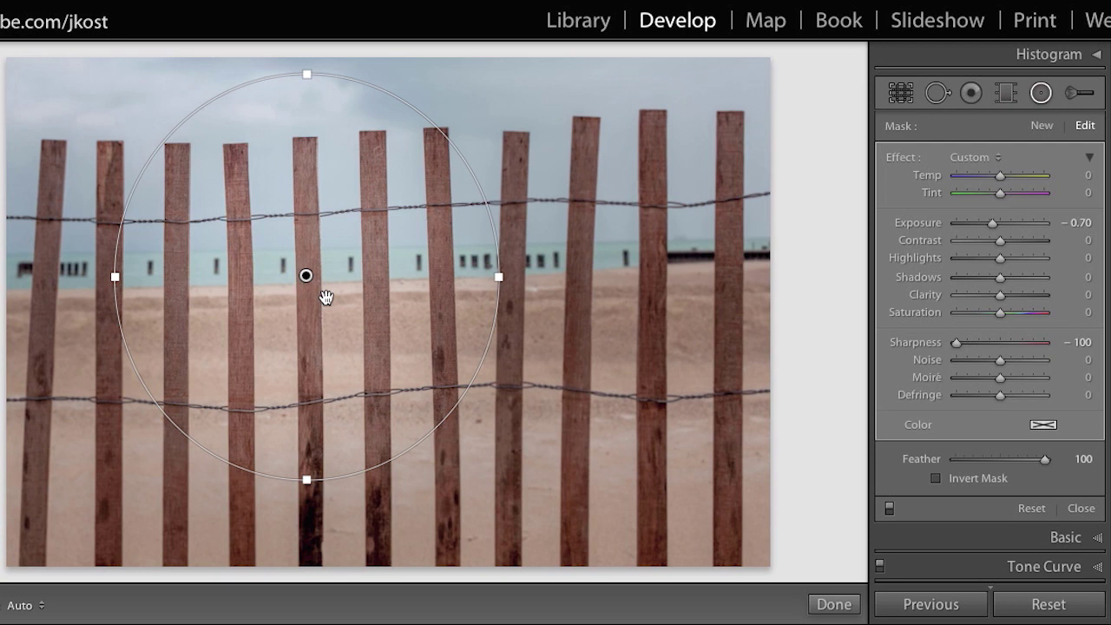
pyautogui.press('alt')
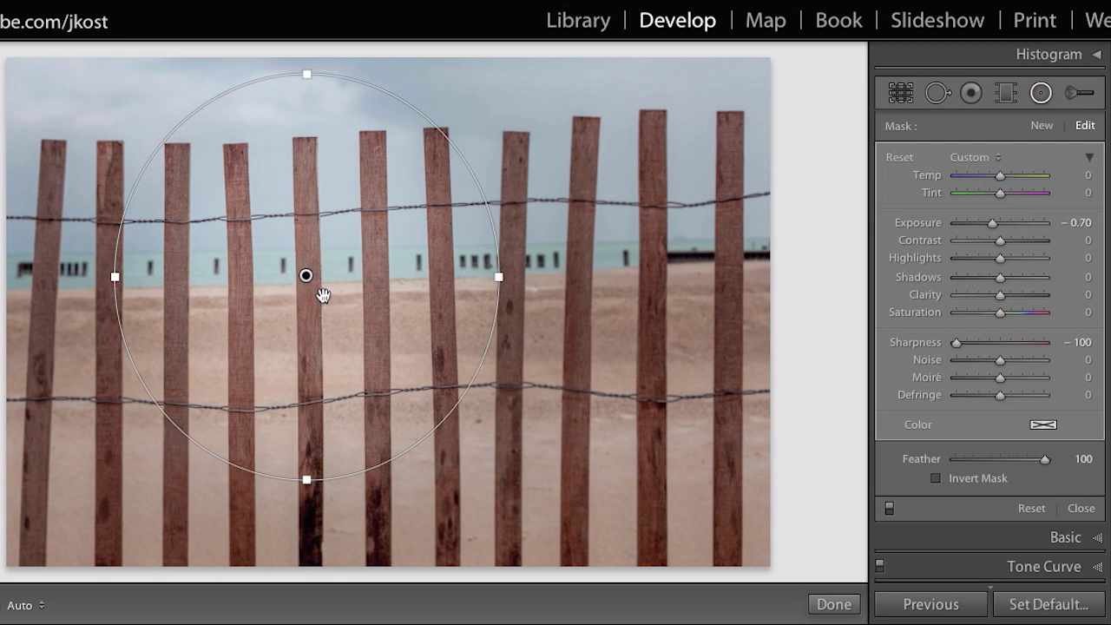
pyautogui.keyDown('alt'); pyautogui.click(308, 278); pyautogui.keyUp('alt')
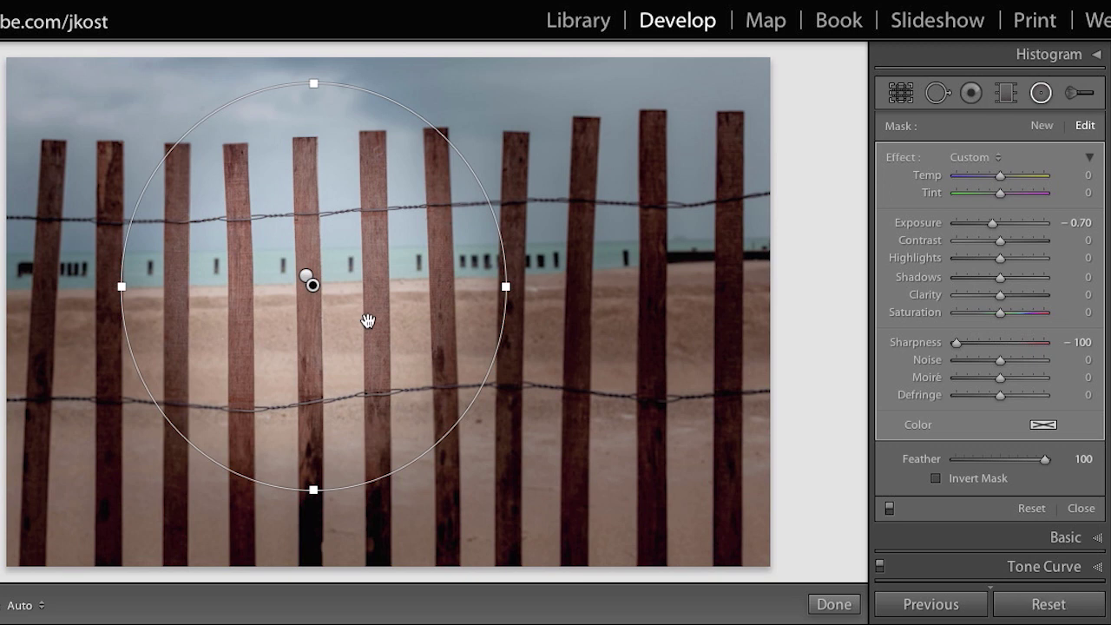
# Step: Reset the copy's Exposure to 0.00, then Alt-drag its pin slightly up to make another copy
pyautogui.doubleClick(923, 223)
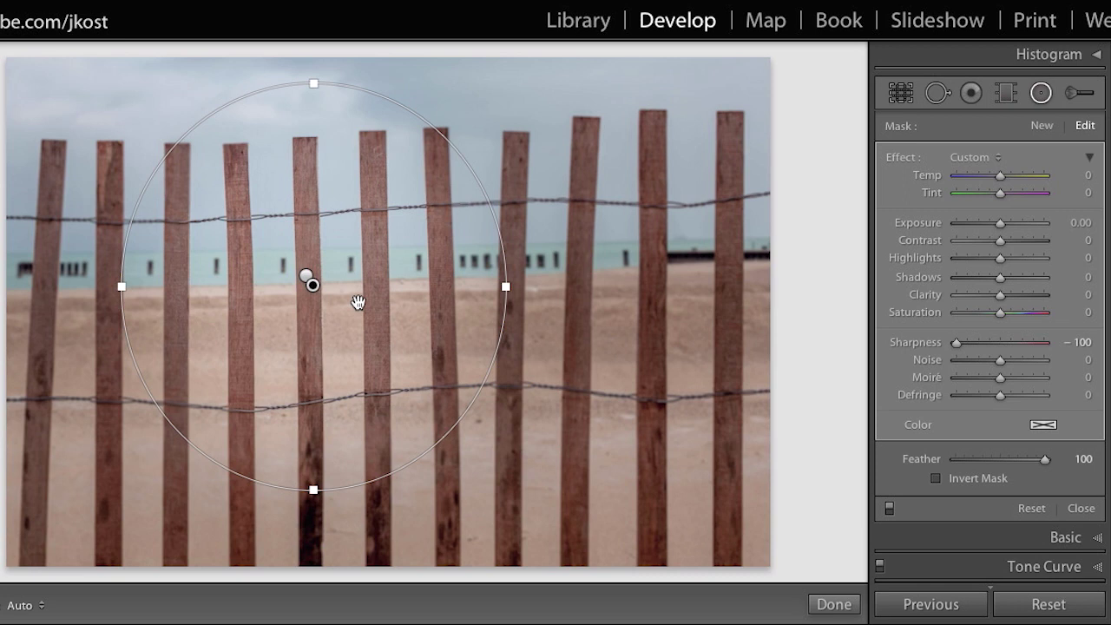
pyautogui.press('alt')
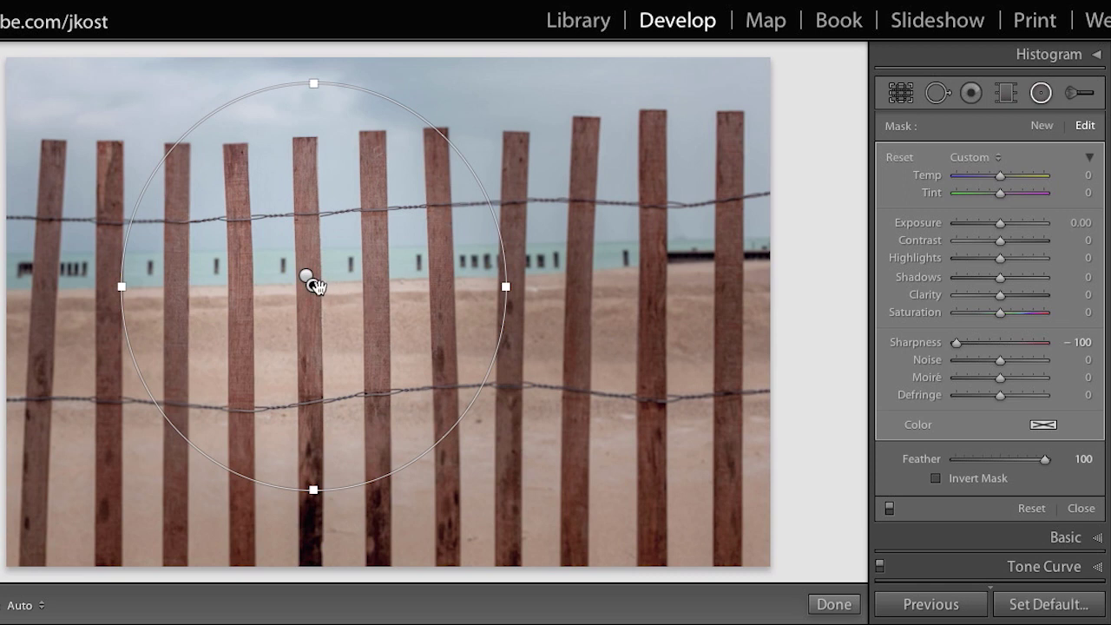
pyautogui.moveTo(314, 287); pyautogui.dragTo(318, 275)
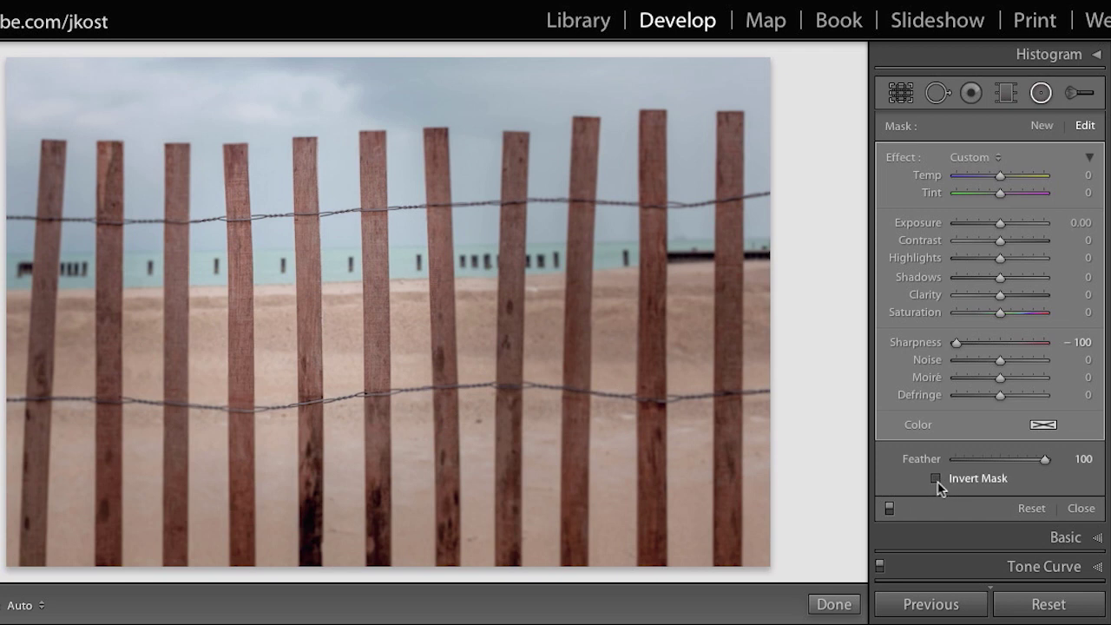
# Step: Invert the fence filter's mask with Sharpness 80 and Contrast 7, discarding a trial colour tint
pyautogui.click(935, 479)
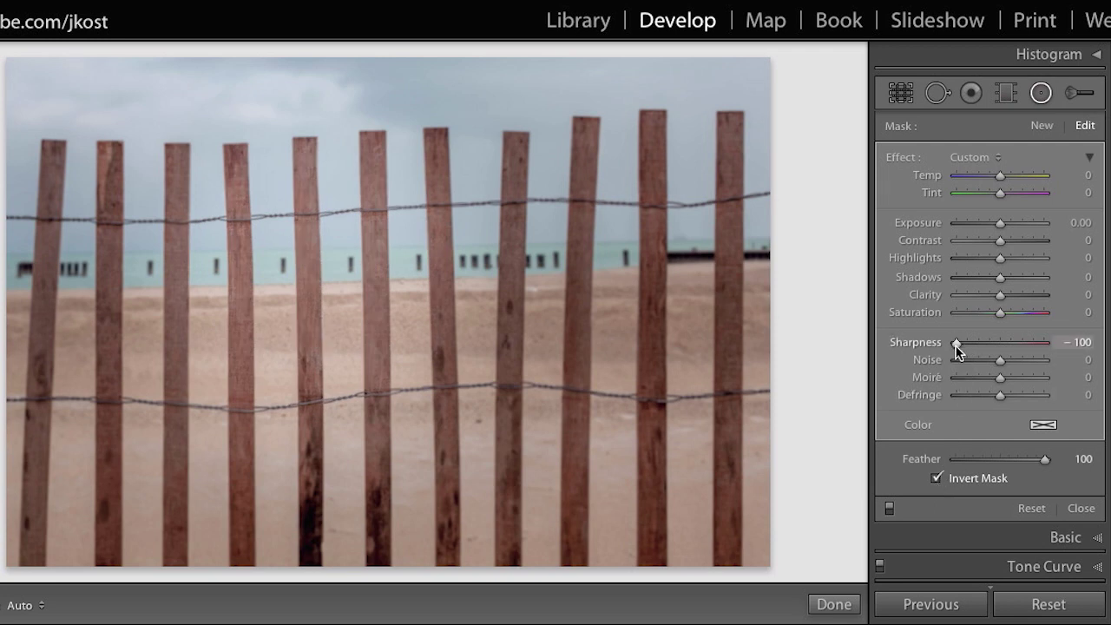
pyautogui.moveTo(956, 344); pyautogui.dragTo(1033, 345)
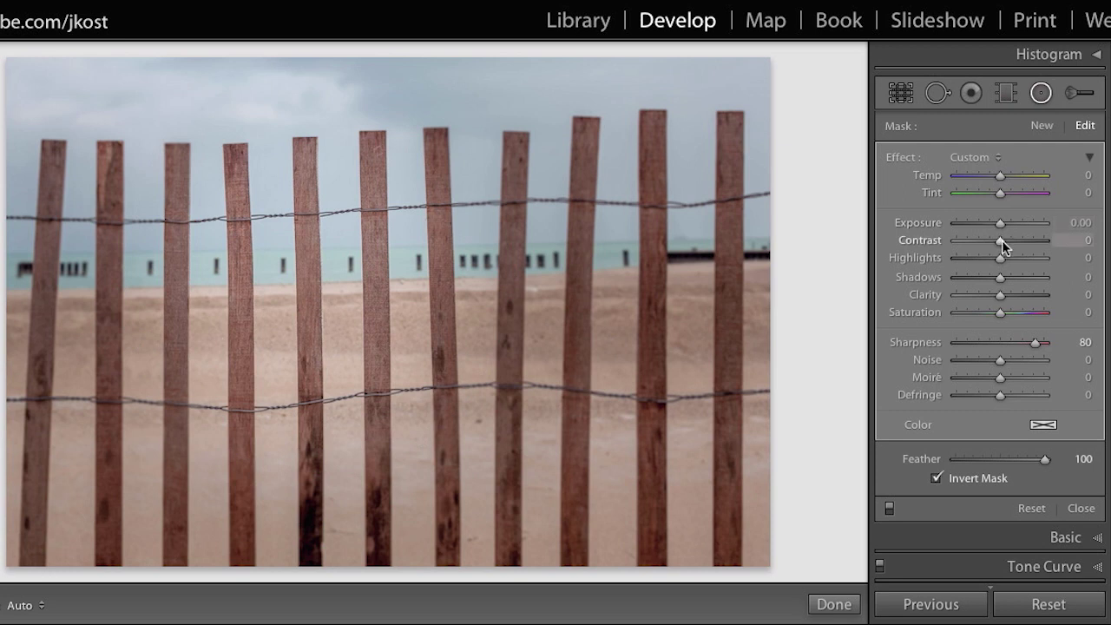
pyautogui.moveTo(1001, 240); pyautogui.dragTo(1005, 242)
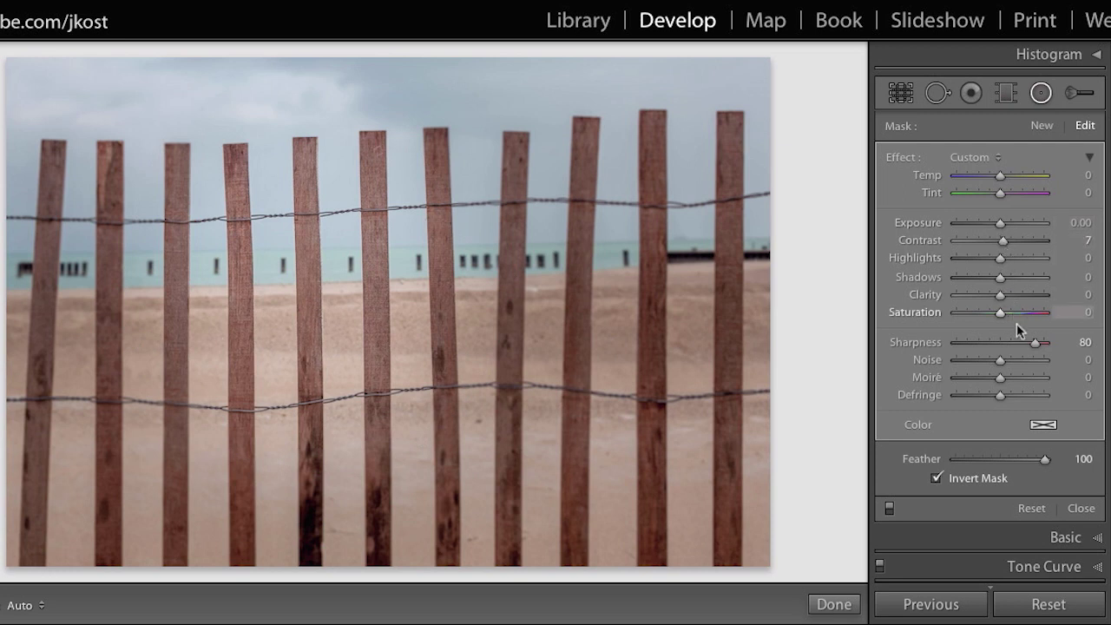
pyautogui.click(1041, 424)
pyautogui.moveTo(902, 476); pyautogui.dragTo(932, 486)
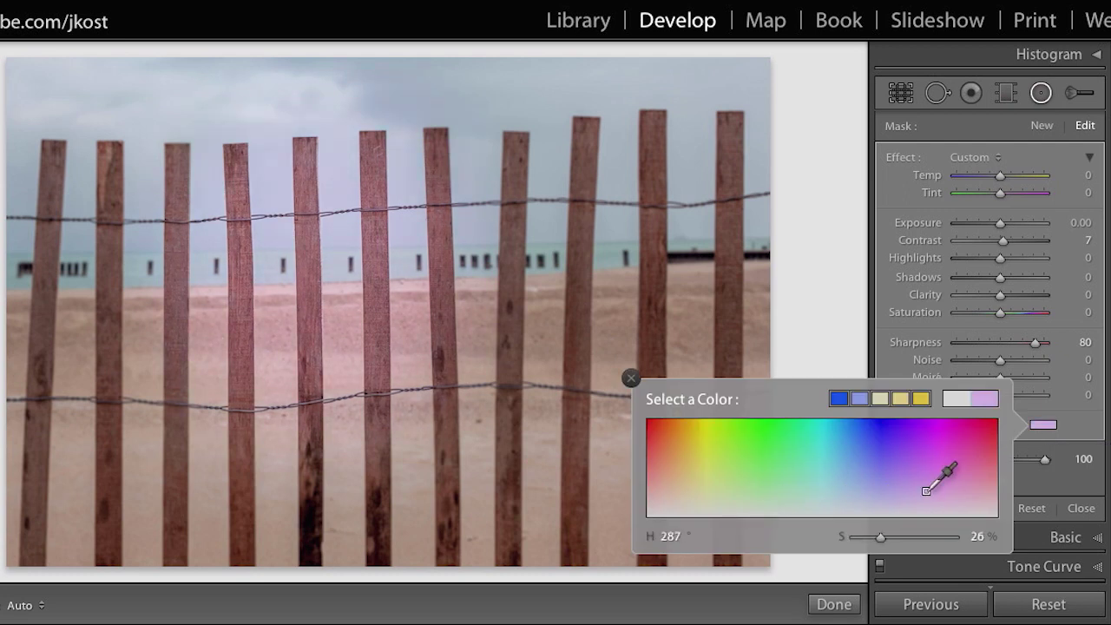
pyautogui.press('Escape')
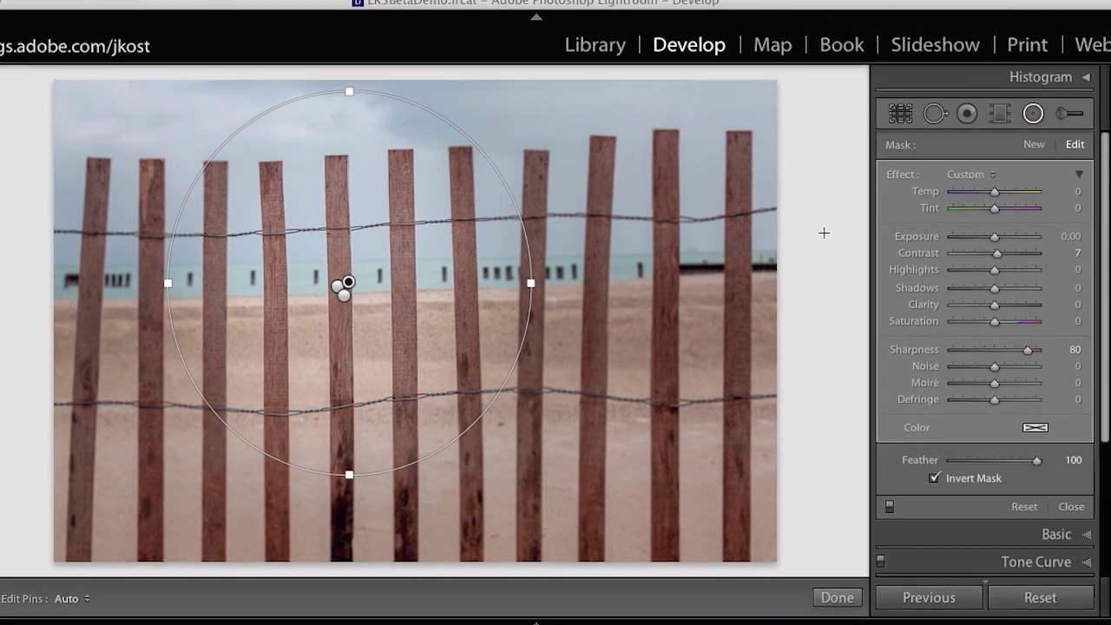